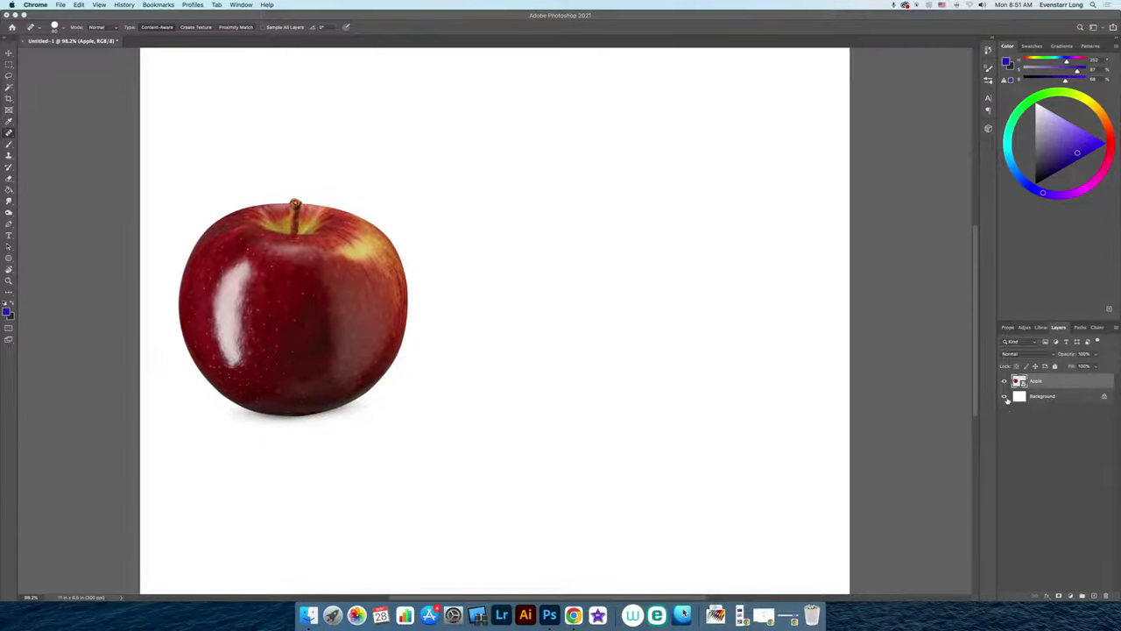
Briefly hide and reshow the Background layer, then convert the Apple layer to a smart object
{"action": "left_click", "coordinate": [1004, 396]}
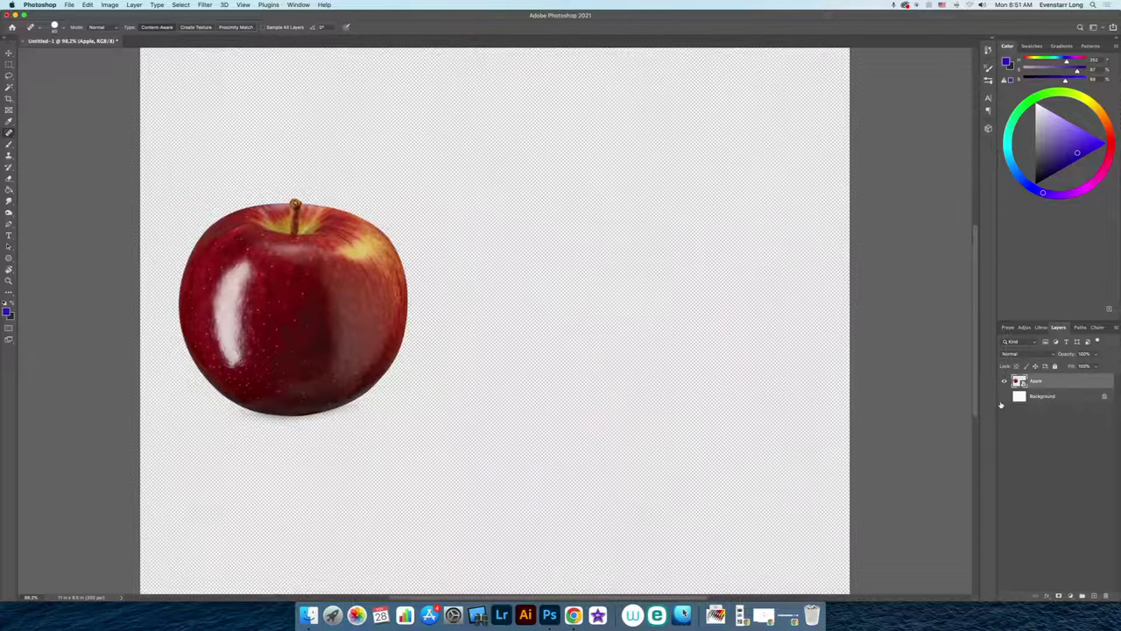
{"action": "left_click", "coordinate": [1004, 397]}
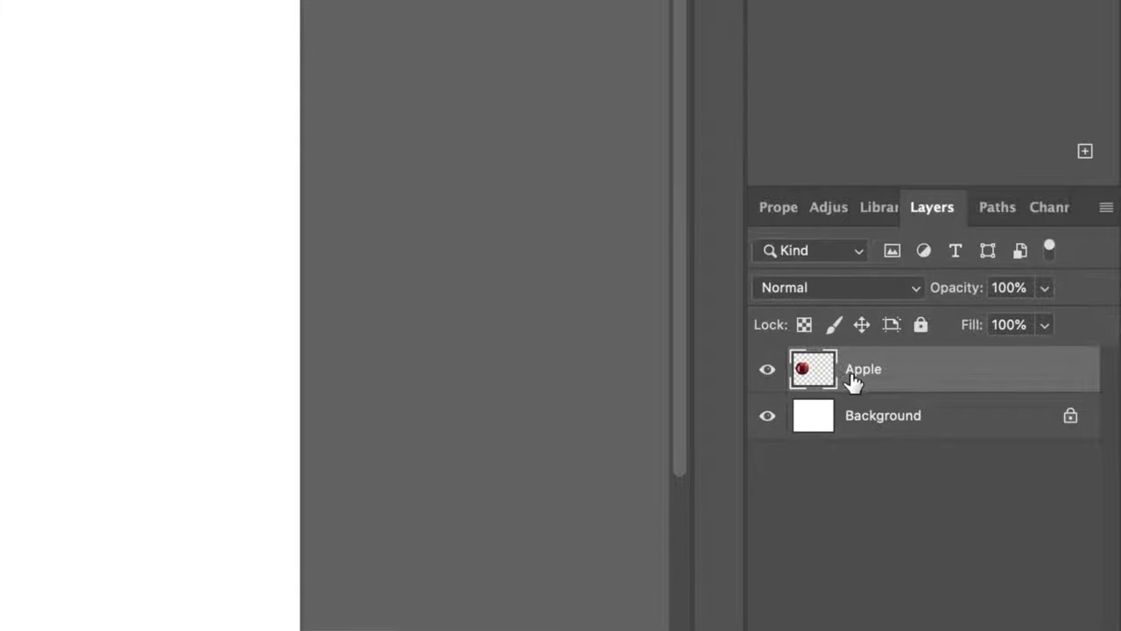
{"action": "right_click", "coordinate": [853, 381]}
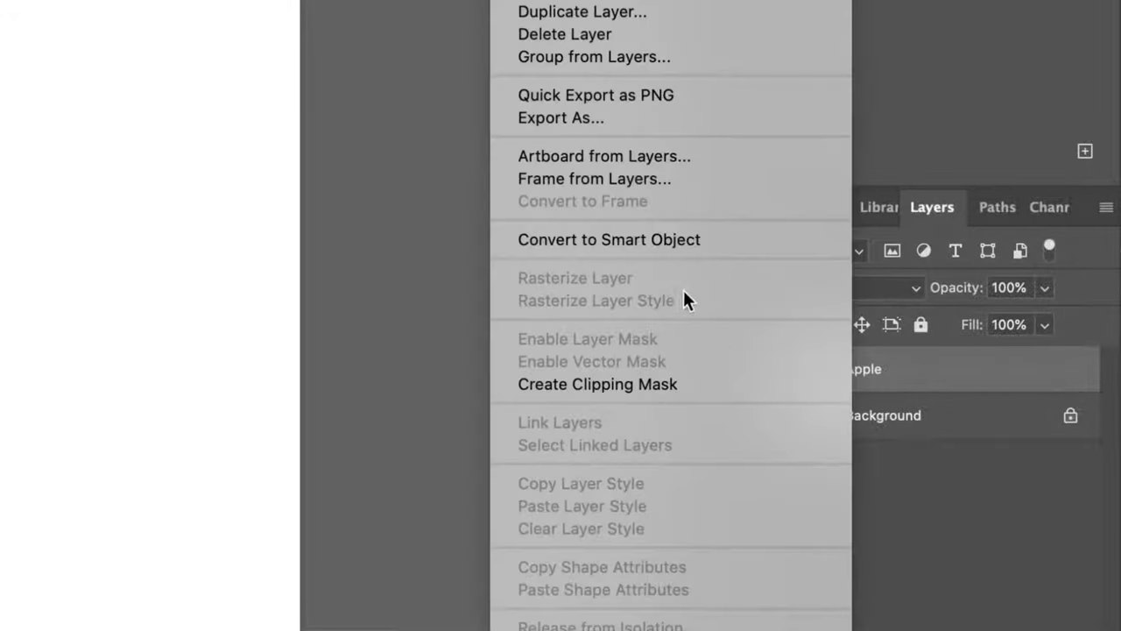
{"action": "left_click", "coordinate": [645, 244]}
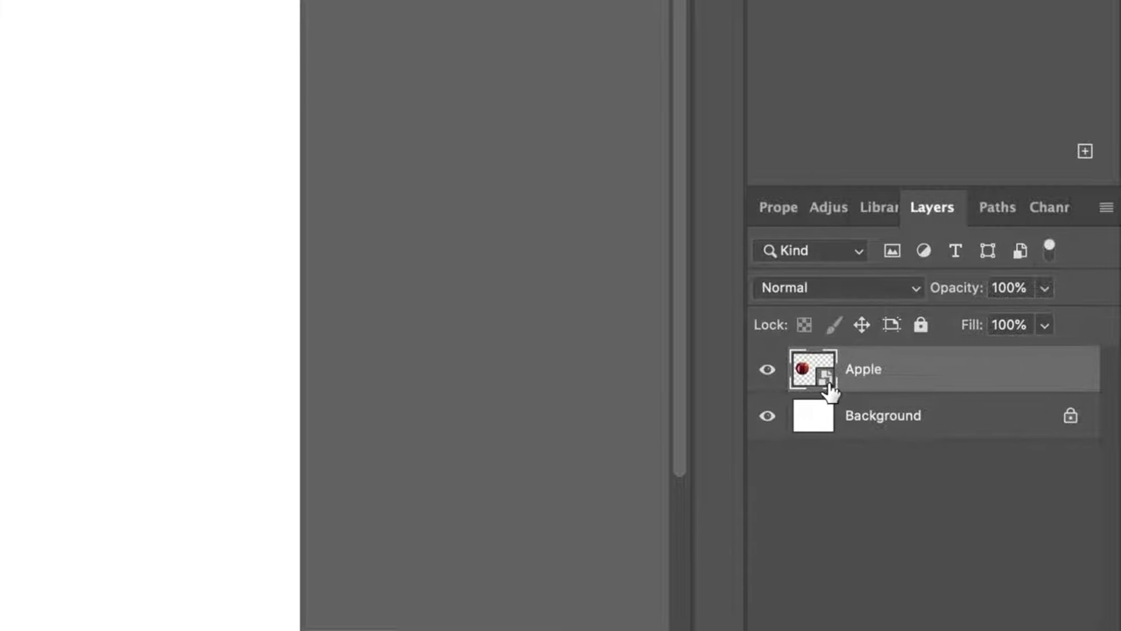
{"action": "right_click", "coordinate": [860, 375]}
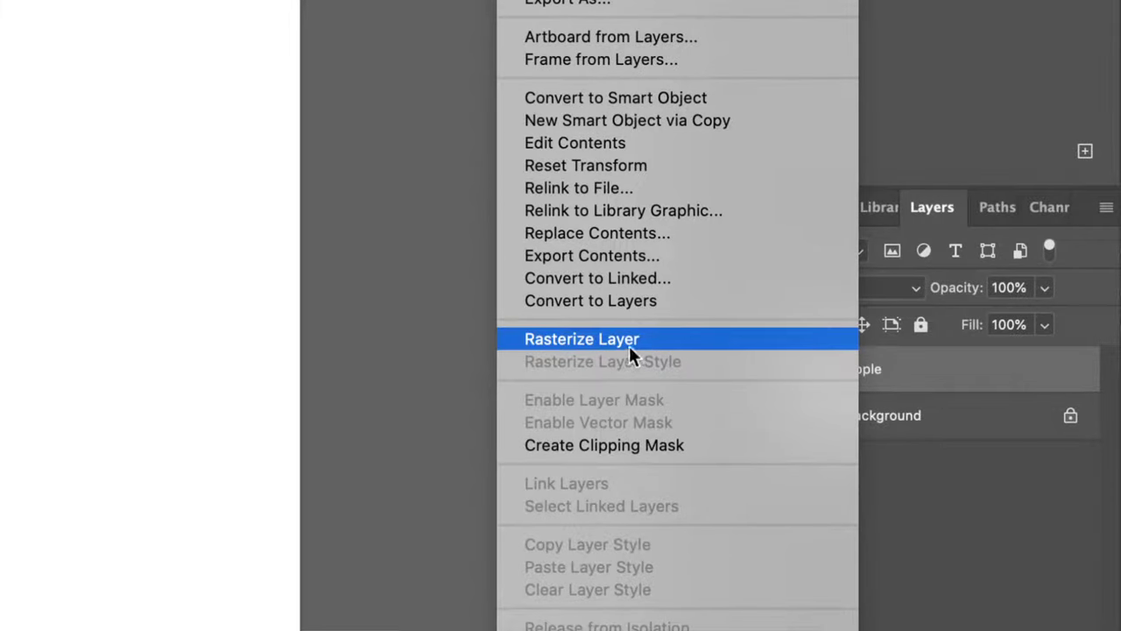
{"action": "left_click", "coordinate": [892, 366]}
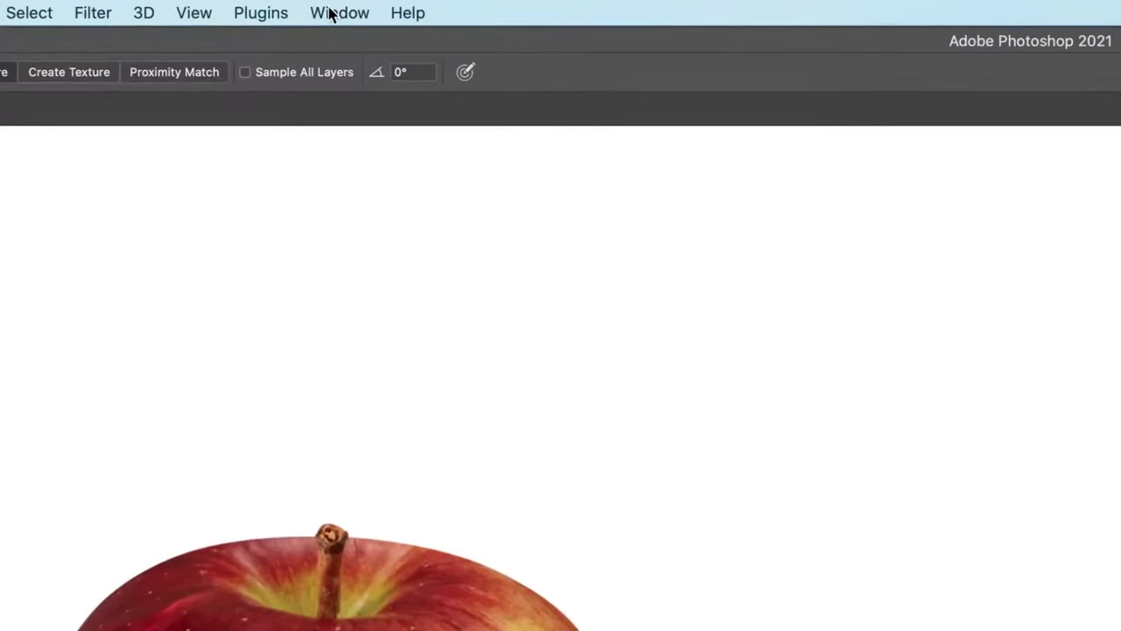
Open the Timeline panel and create a Video Timeline holding the Apple clip and an audio track
{"action": "left_click", "coordinate": [331, 14]}
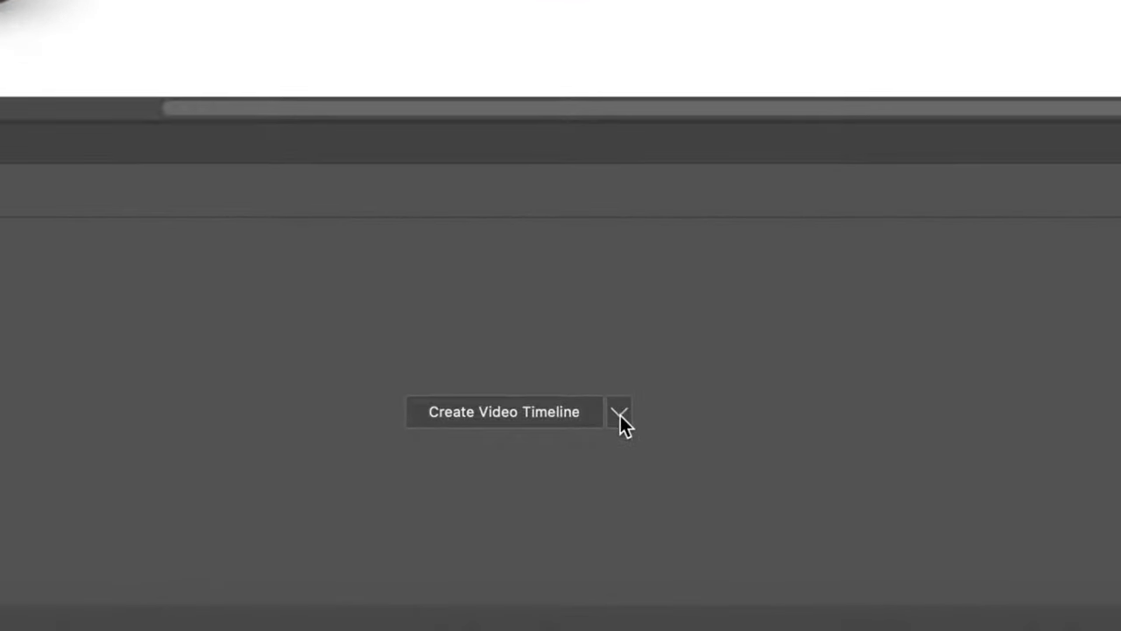
{"action": "left_click", "coordinate": [616, 414]}
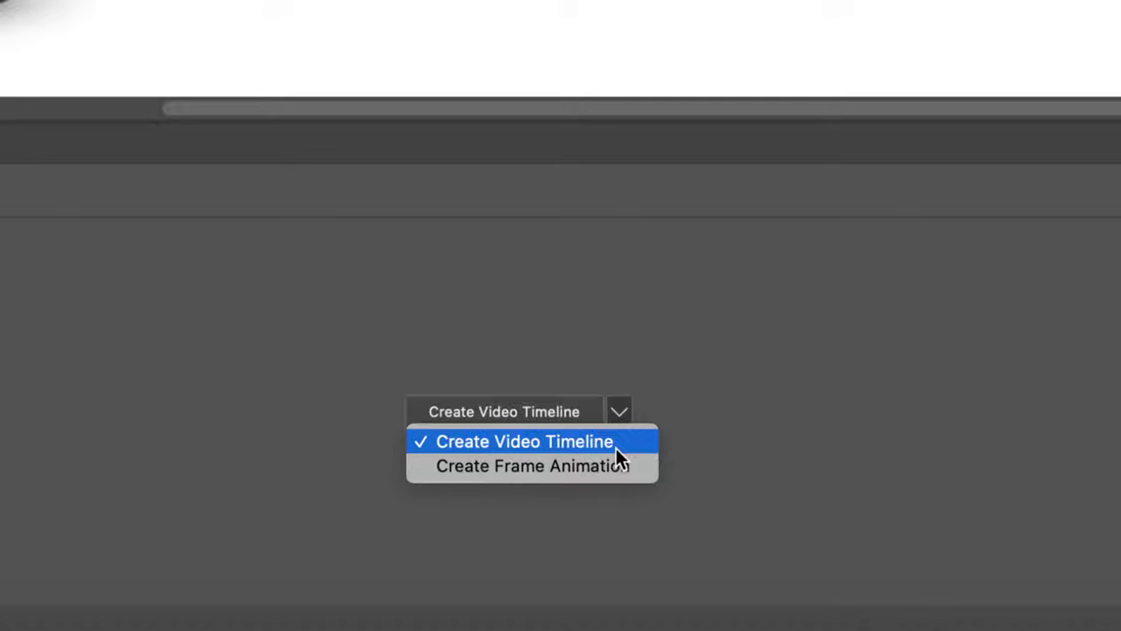
{"action": "left_click", "coordinate": [532, 445]}
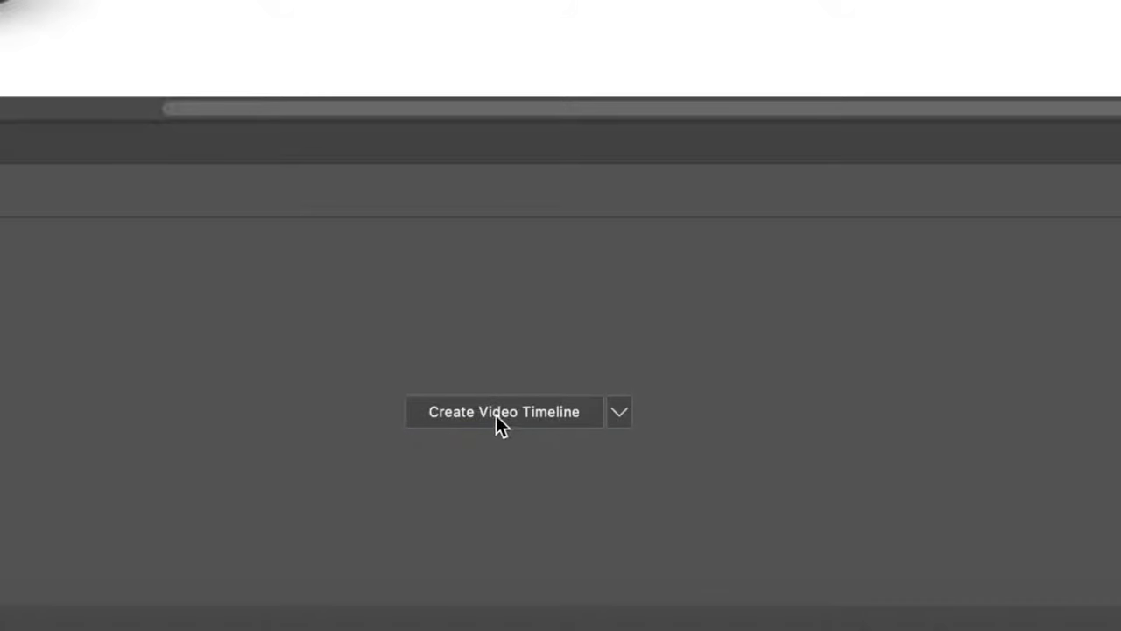
{"action": "left_click", "coordinate": [510, 412]}
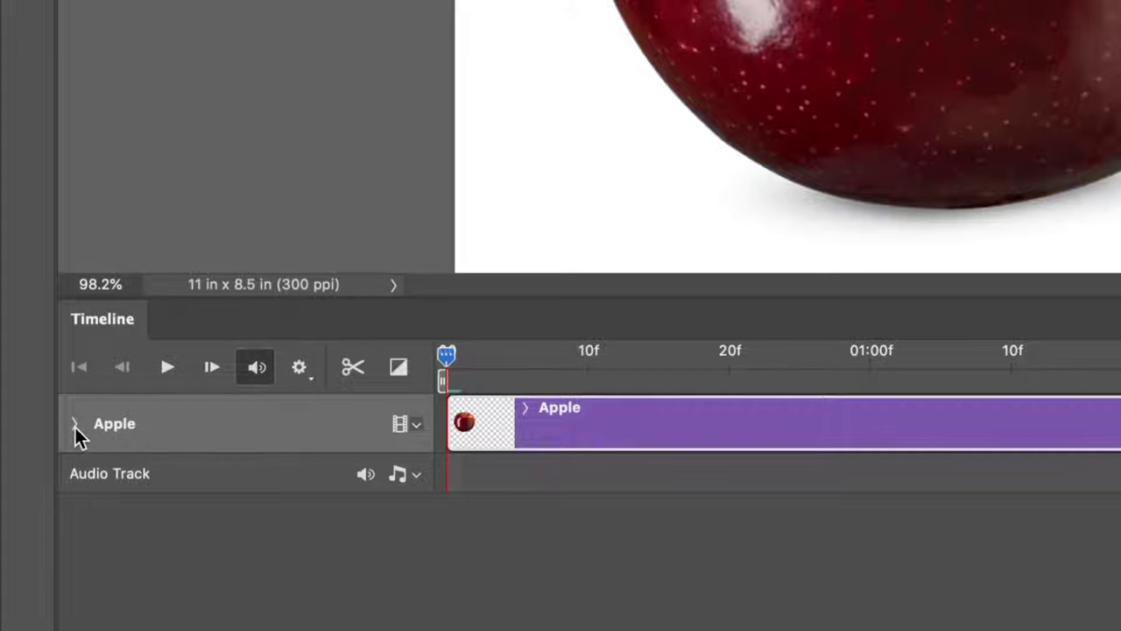
Expand the Apple track's Transform, Opacity and Style properties and nudge the playhead forward
{"action": "left_click", "coordinate": [76, 428]}
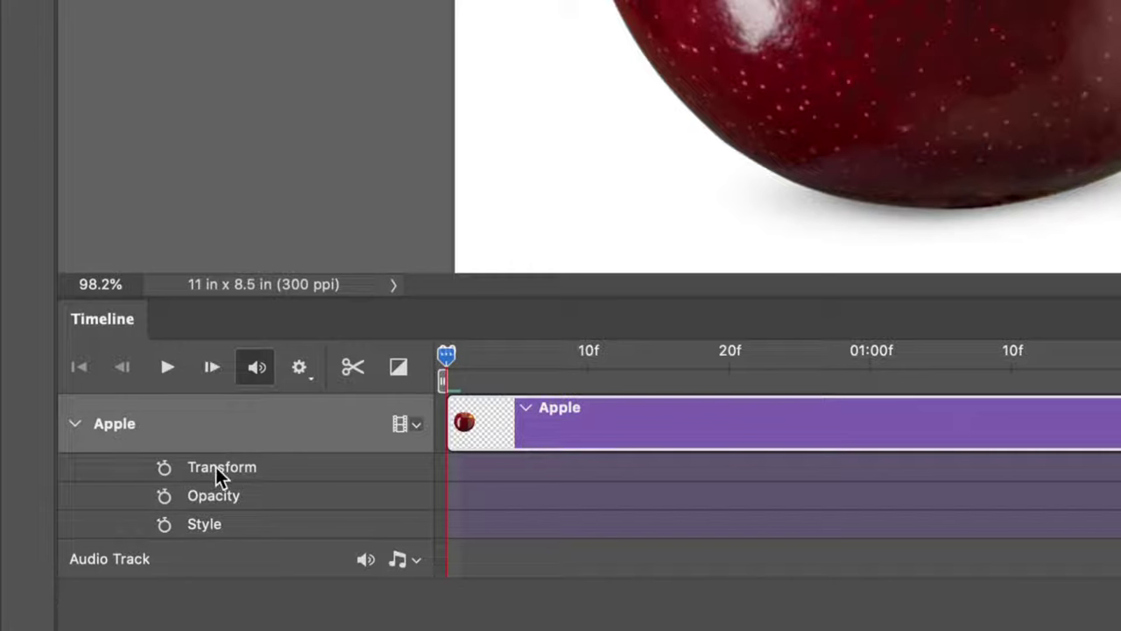
{"action": "mouse_move", "coordinate": [436, 347]}
{"action": "left_mouse_down"}
{"action": "mouse_move", "coordinate": [617, 356]}
{"action": "mouse_move", "coordinate": [442, 366]}
{"action": "left_mouse_up"}
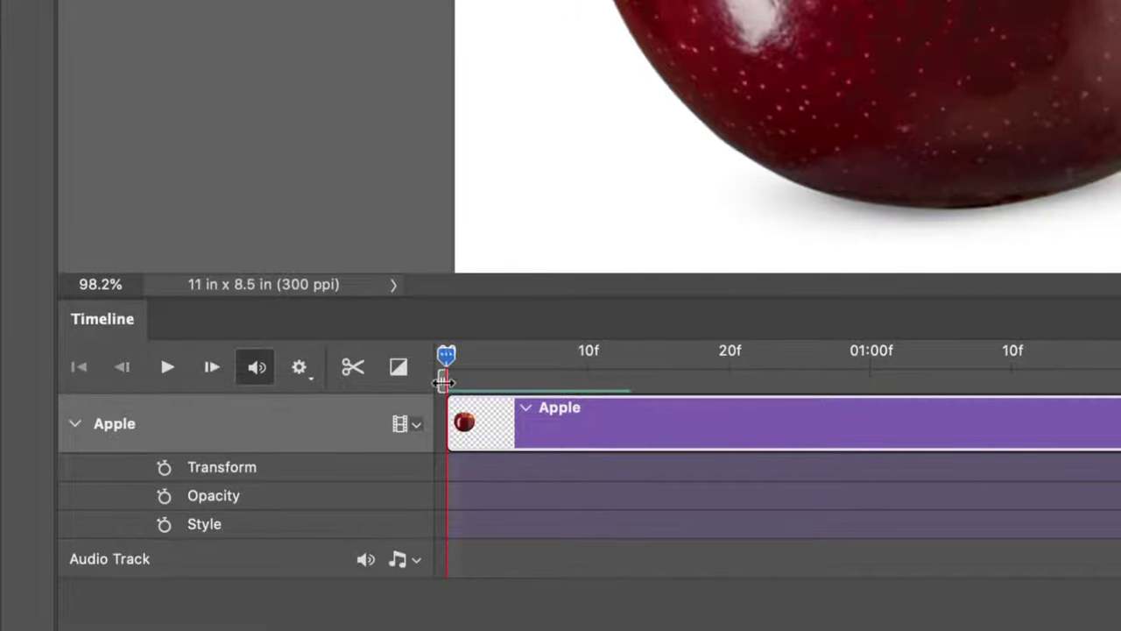
Turn on the Transform stopwatch, scrub to about 01:05f, return to frame 00, and play a preview
{"action": "left_click", "coordinate": [165, 468]}
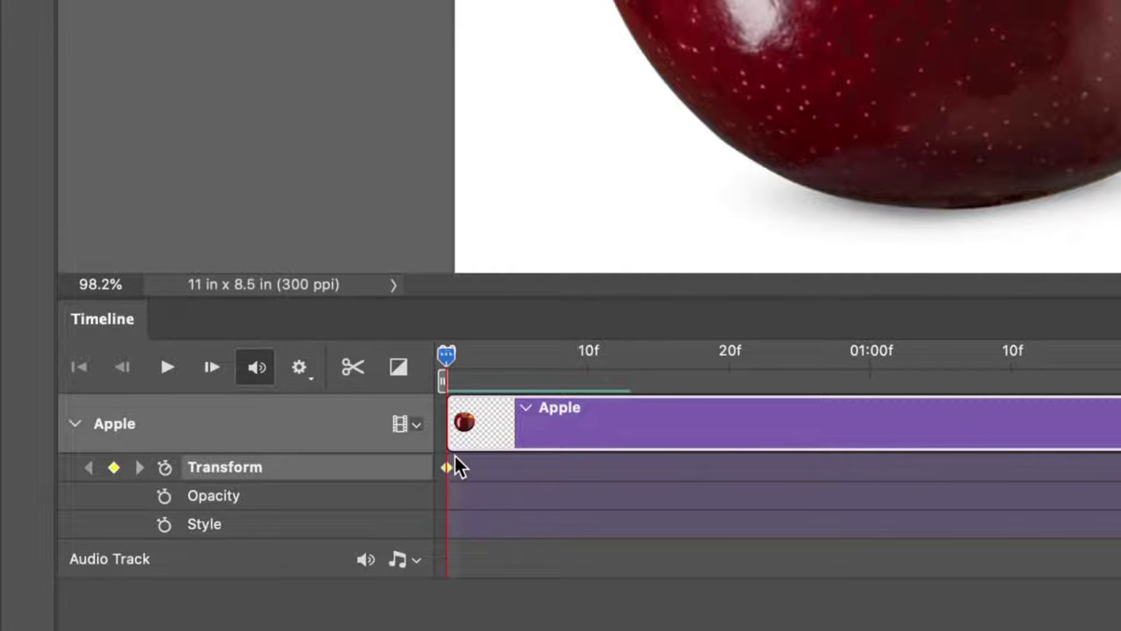
{"action": "left_click_drag", "start_coordinate": [447, 356], "coordinate": [960, 329]}
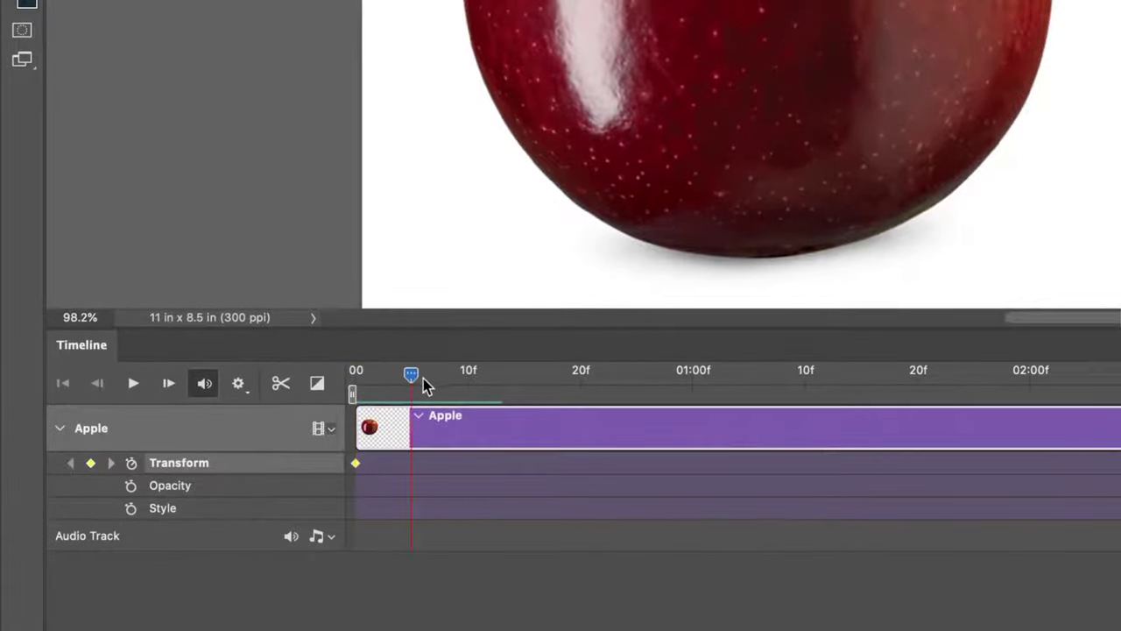
{"action": "left_click_drag", "start_coordinate": [763, 350], "coordinate": [1119, 423]}
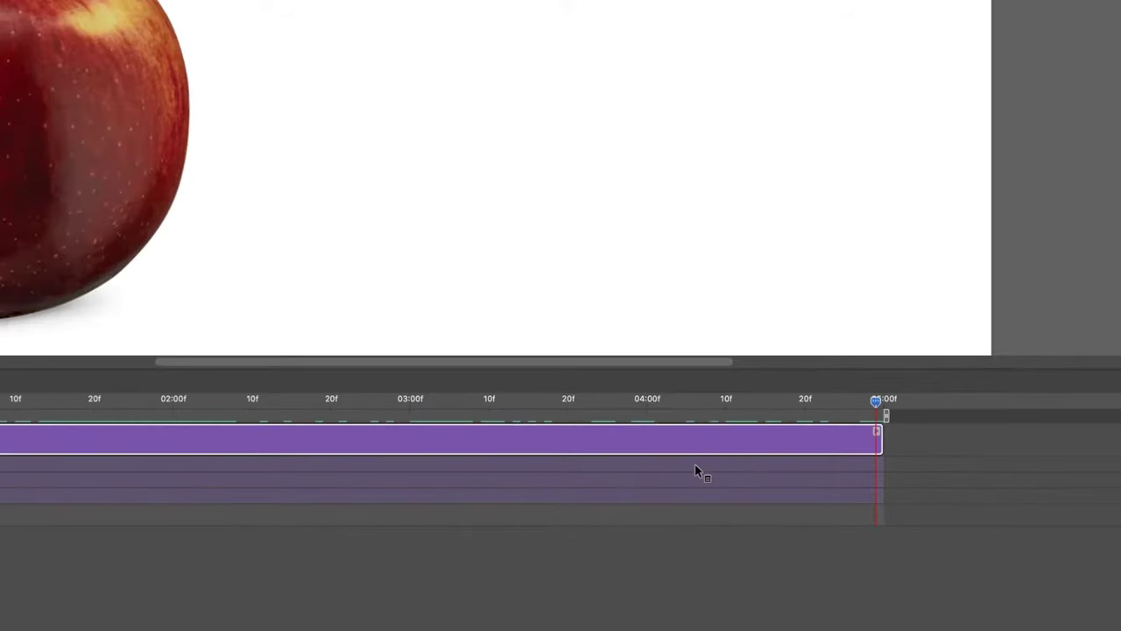
{"action": "key", "text": "Home"}
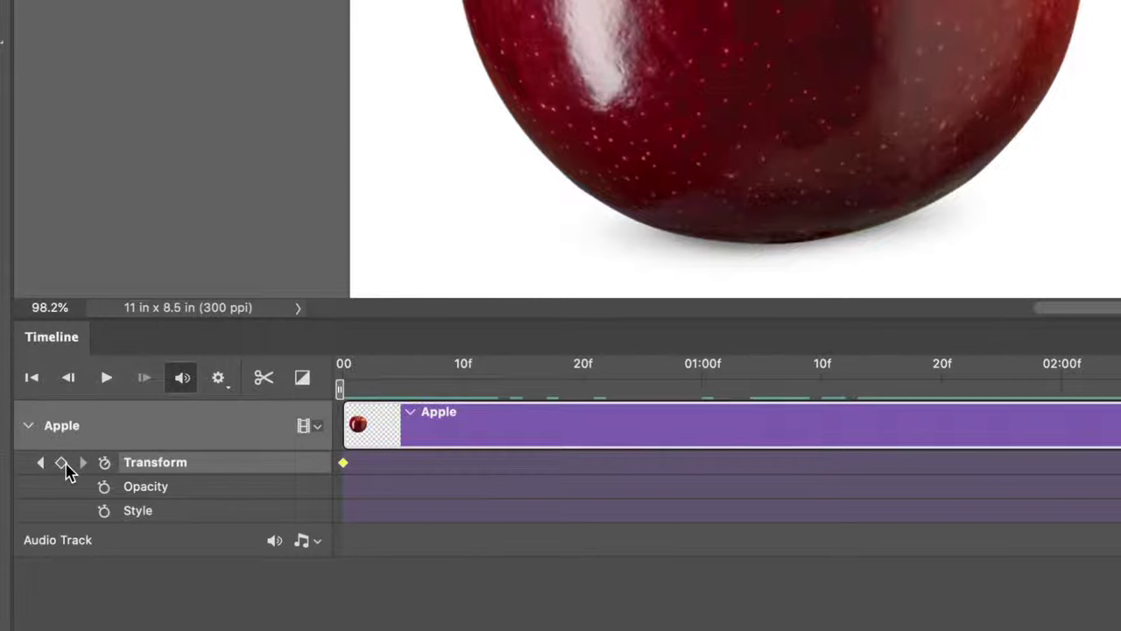
{"action": "left_click", "coordinate": [65, 465]}
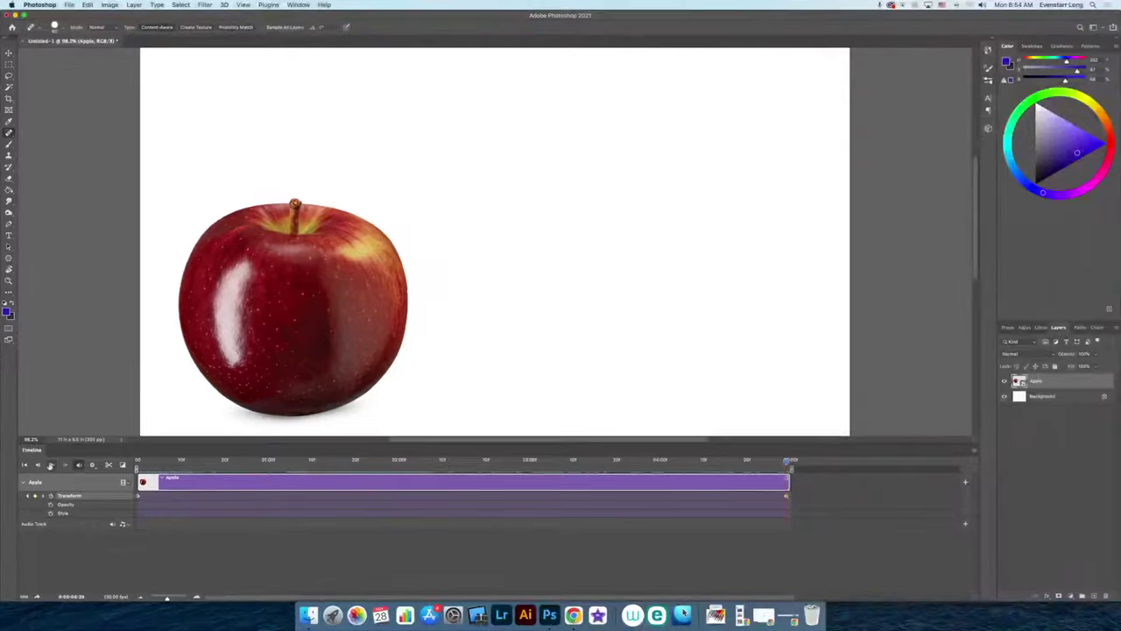
{"action": "left_click", "coordinate": [246, 471]}
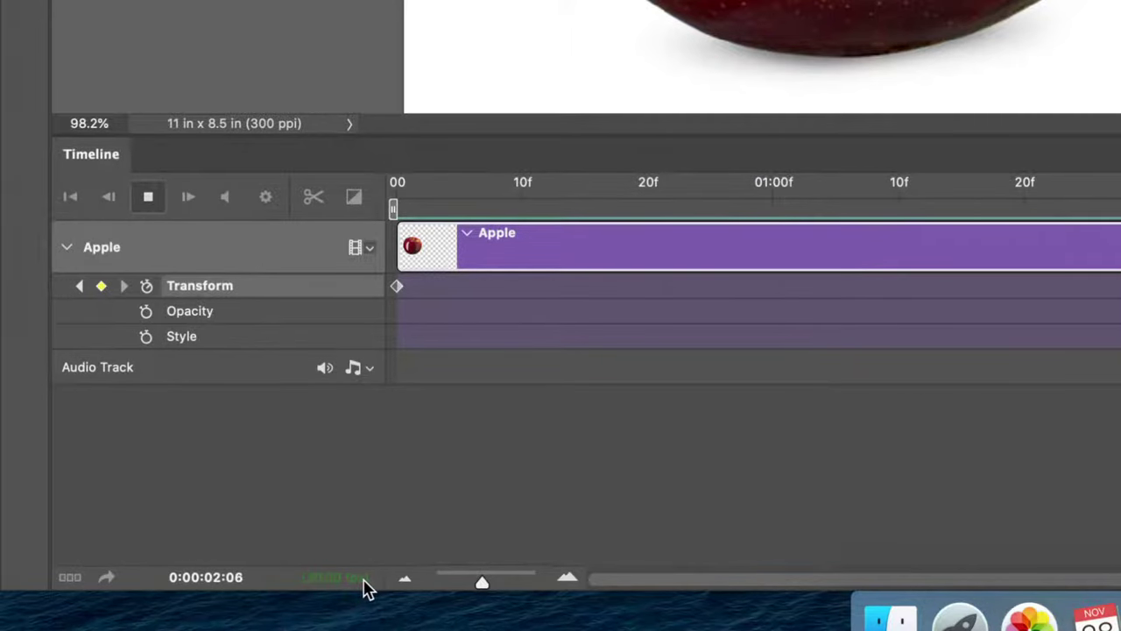
At 05:00f, Free Transform the apple to the canvas's right side, then scrub back to preview the slide
{"action": "left_click", "coordinate": [149, 207]}
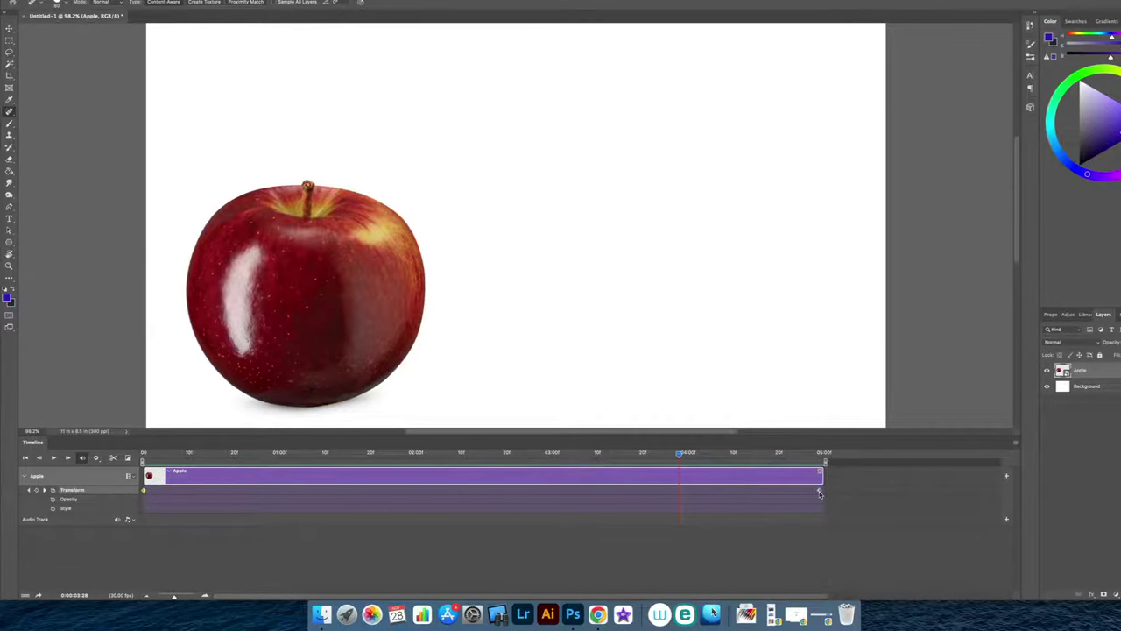
{"action": "left_click_drag", "start_coordinate": [678, 455], "coordinate": [824, 461]}
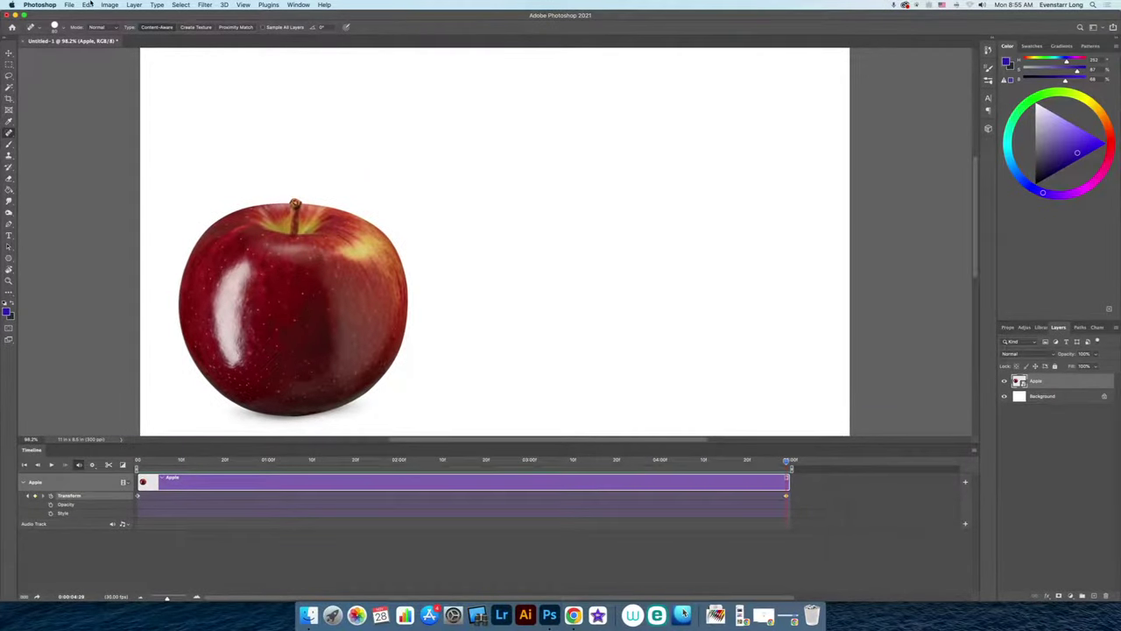
{"action": "left_click", "coordinate": [88, 5]}
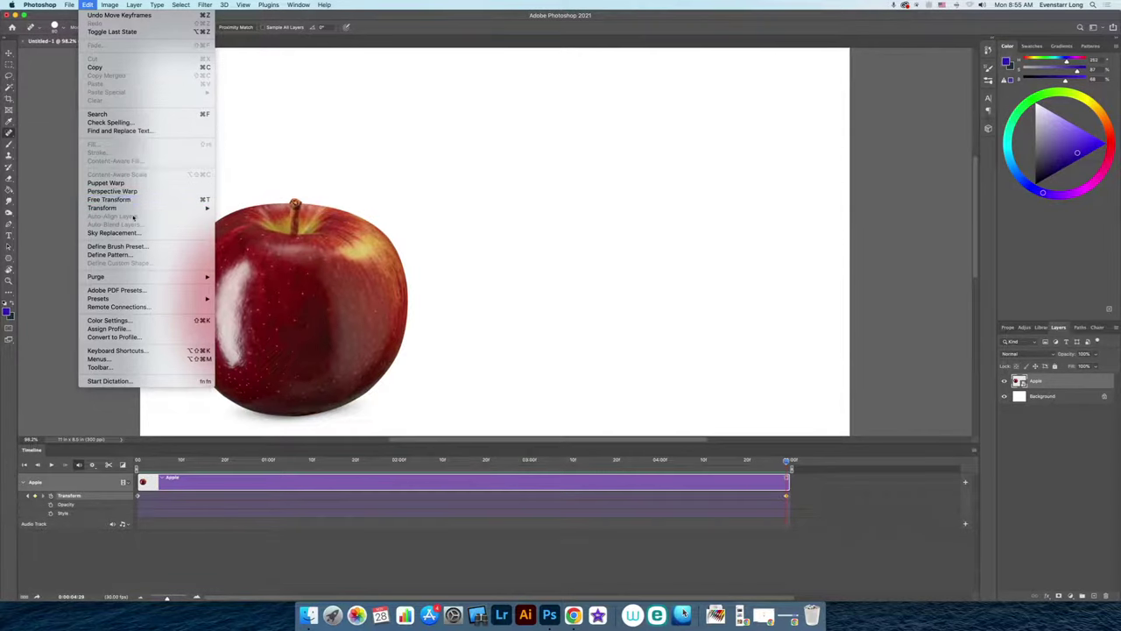
{"action": "mouse_move", "coordinate": [133, 209]}
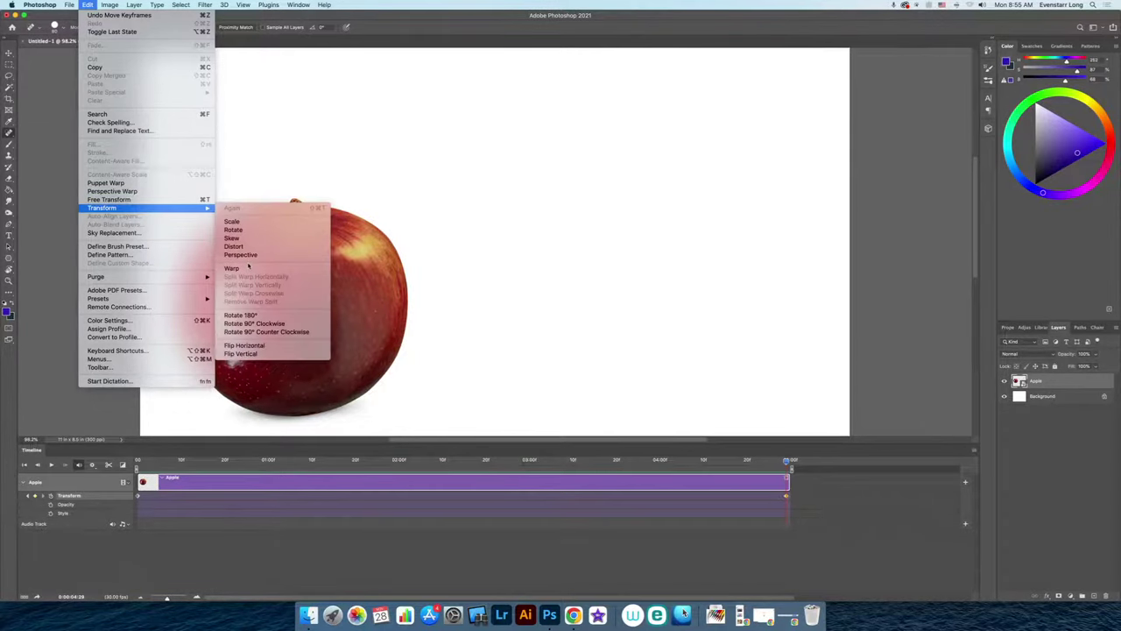
{"action": "left_click", "coordinate": [151, 200]}
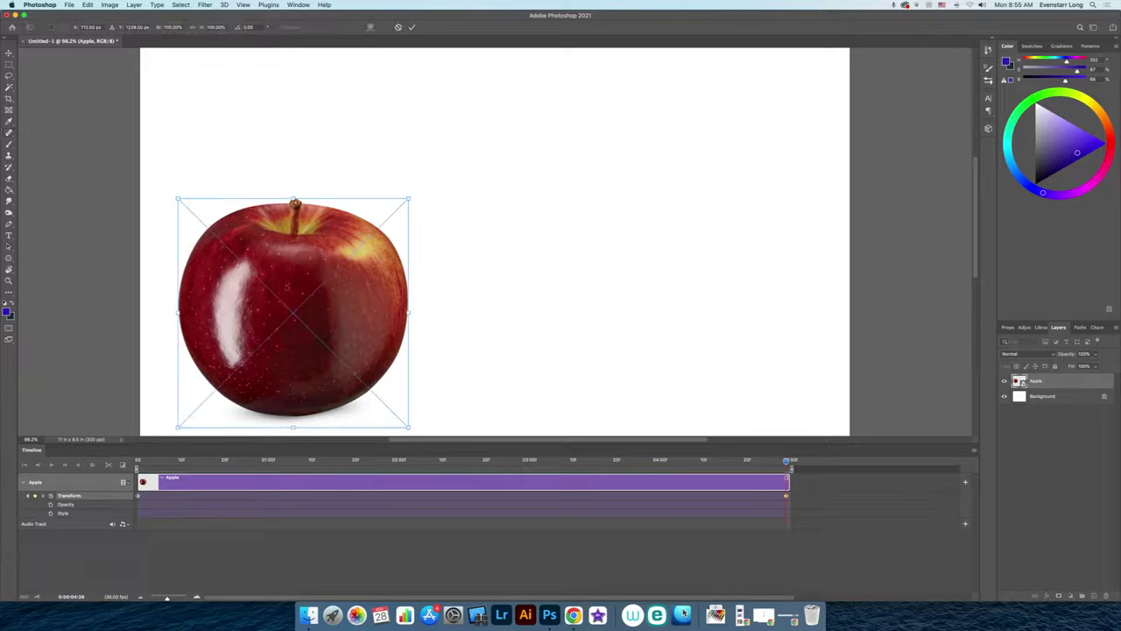
{"action": "left_click_drag", "start_coordinate": [282, 309], "coordinate": [721, 318]}
{"action": "left_click", "coordinate": [413, 29]}
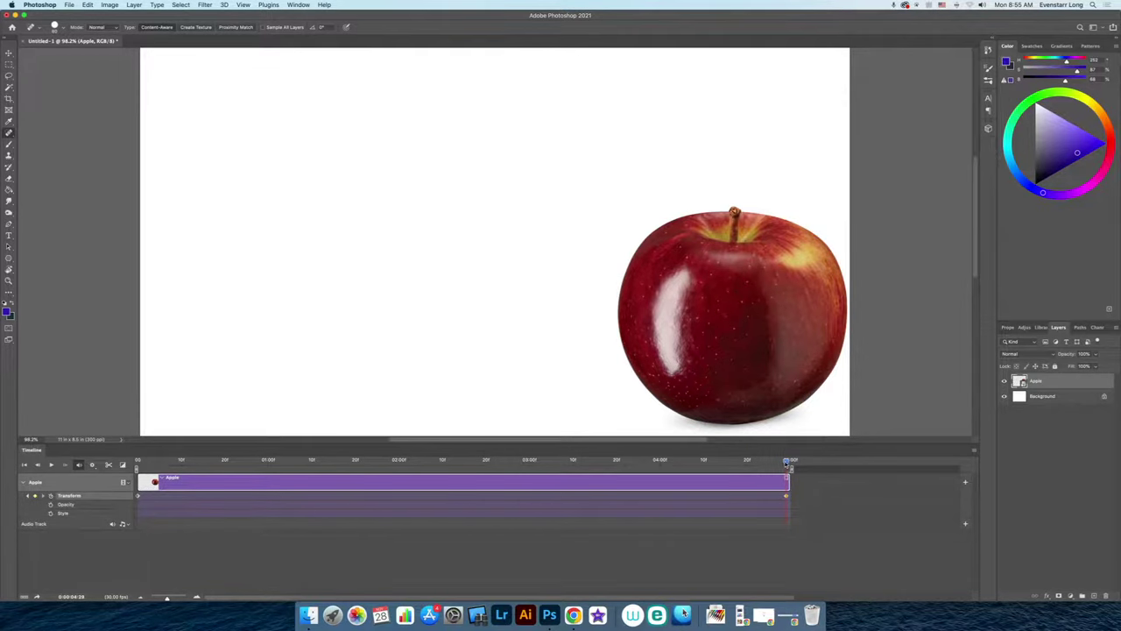
{"action": "left_click_drag", "start_coordinate": [787, 462], "coordinate": [138, 485]}
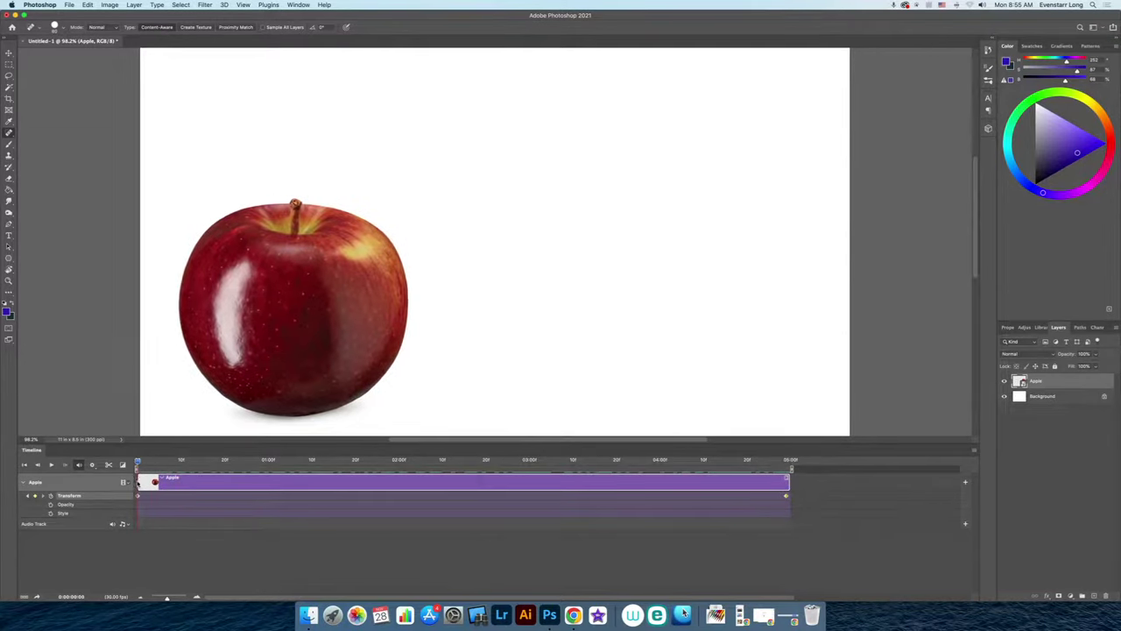
Drag the end Transform keyframe earlier and replay, then delete it and rewind to the start
{"action": "left_click", "coordinate": [50, 466]}
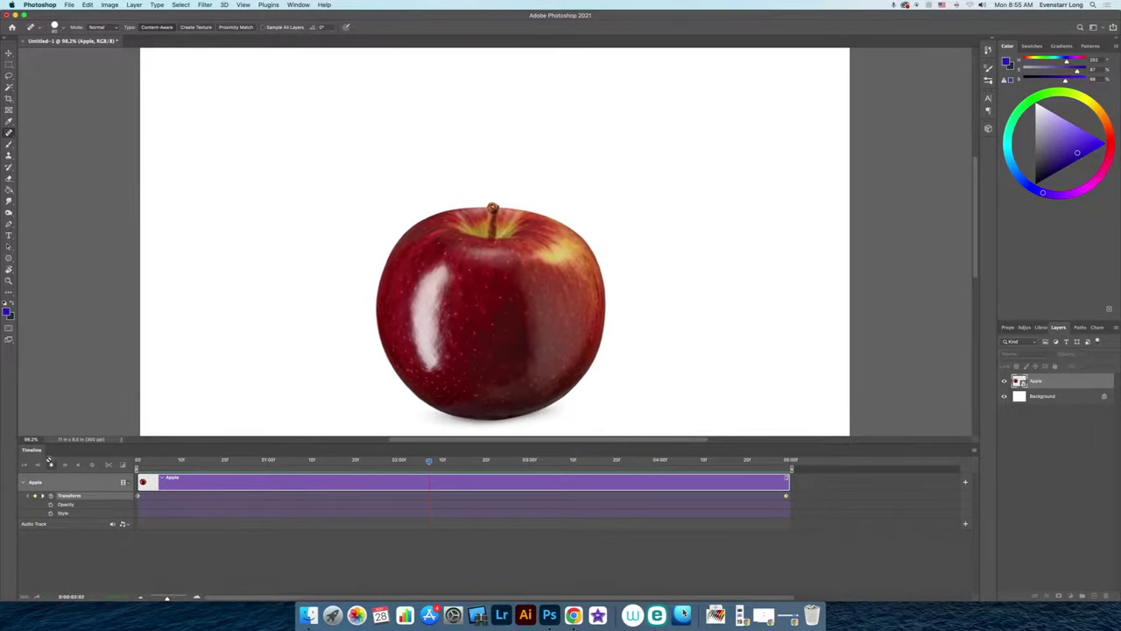
{"action": "left_click", "coordinate": [51, 465]}
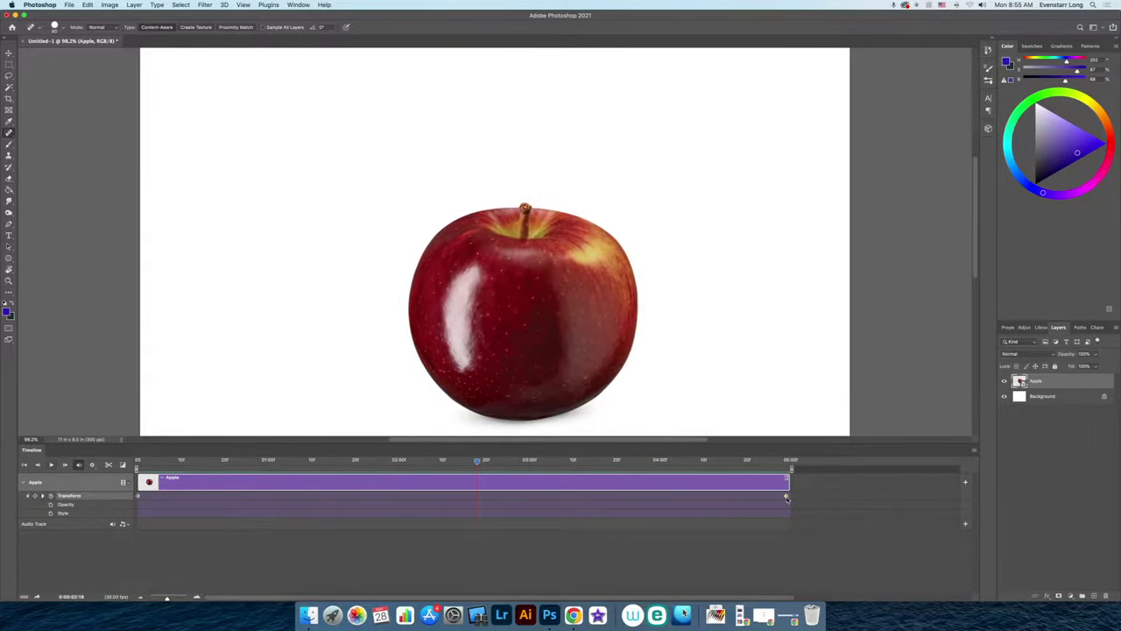
{"action": "left_click_drag", "start_coordinate": [785, 497], "coordinate": [138, 462]}
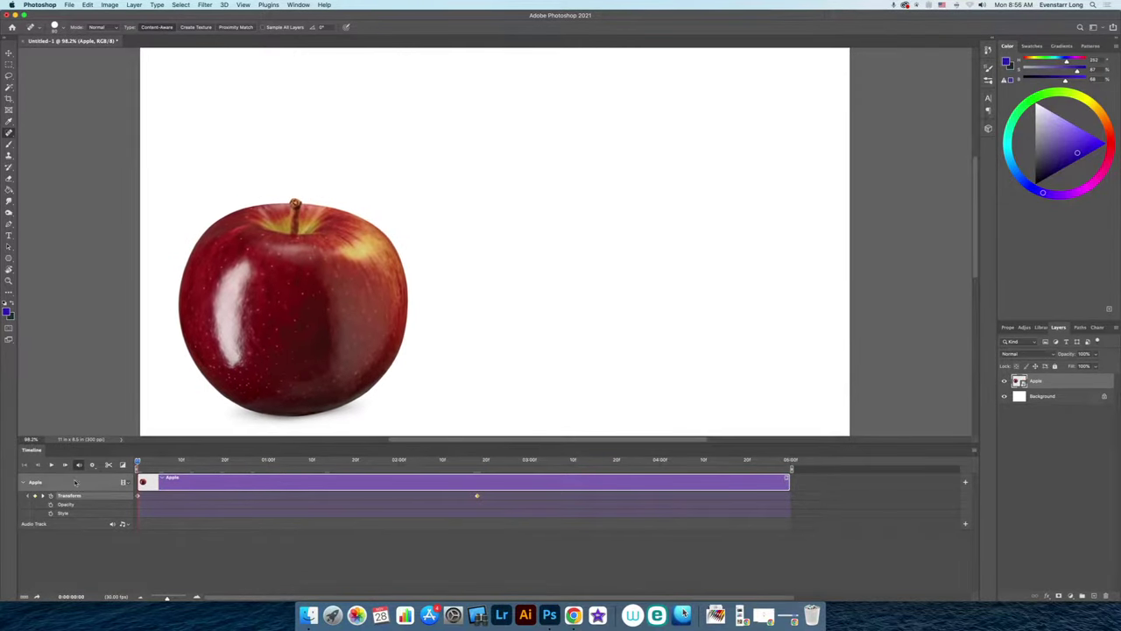
{"action": "left_click", "coordinate": [53, 465]}
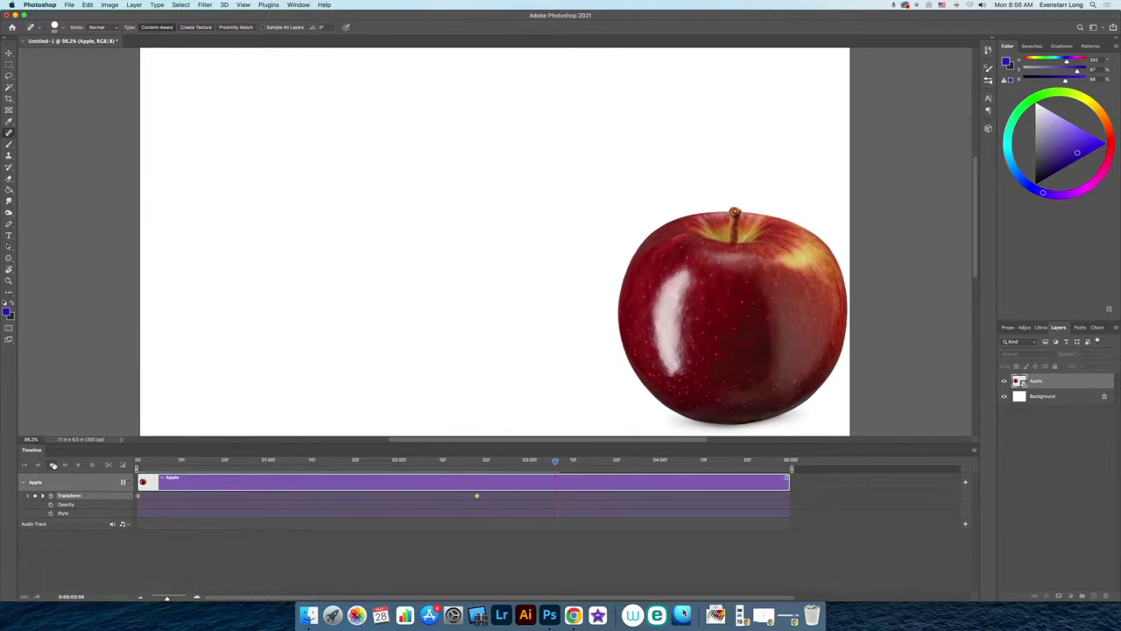
{"action": "left_click", "coordinate": [52, 465]}
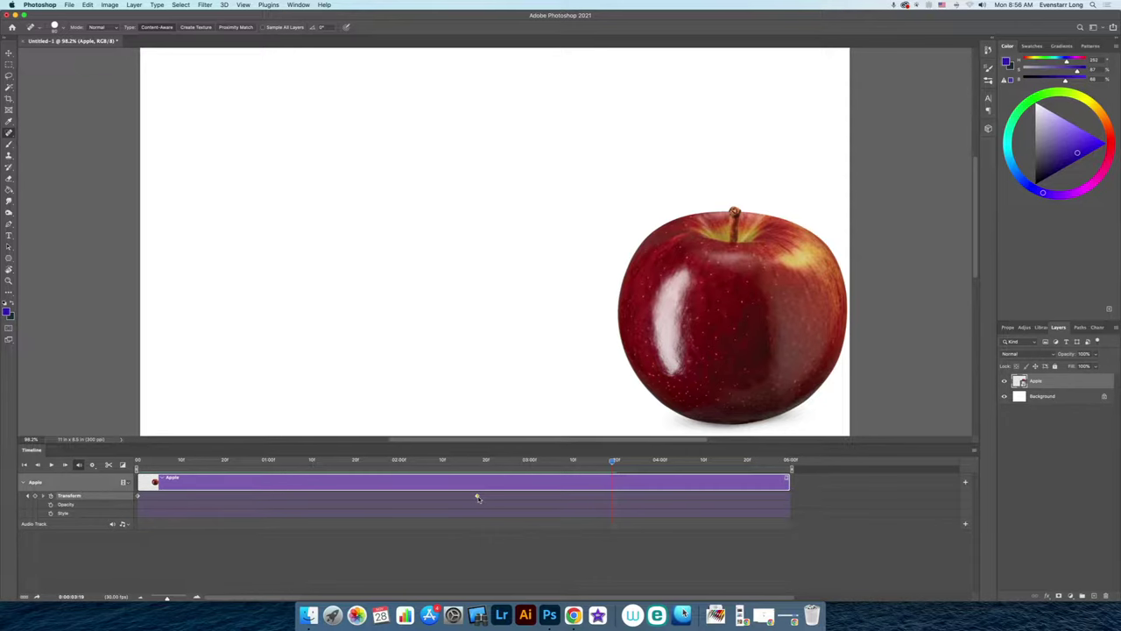
{"action": "key", "text": "Delete"}
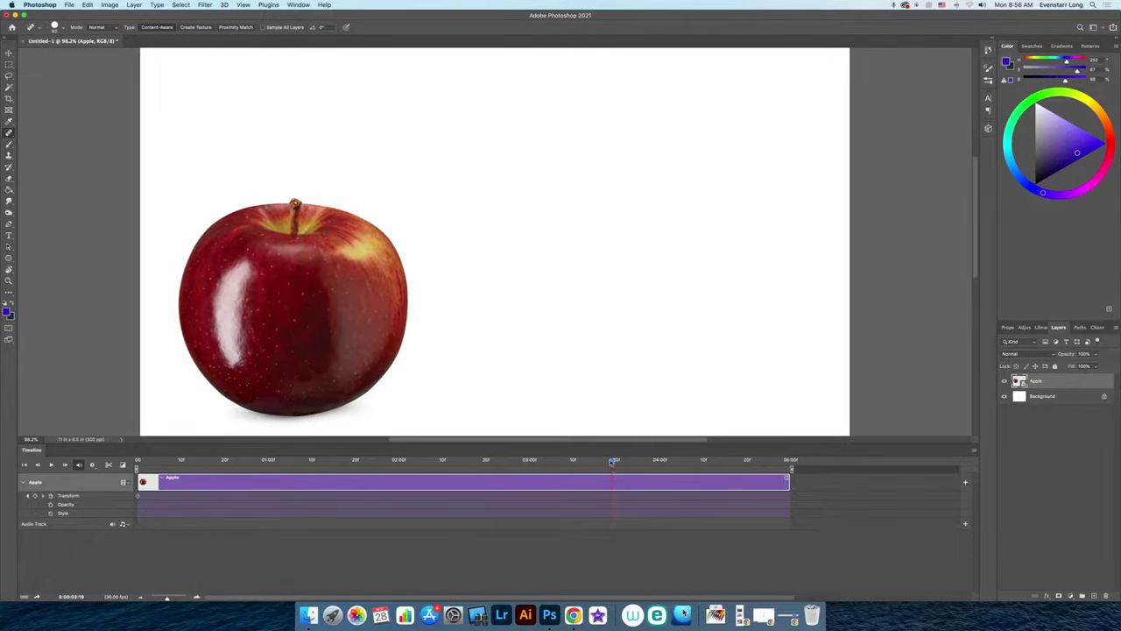
{"action": "left_click_drag", "start_coordinate": [613, 461], "coordinate": [416, 461]}
Add a Transform keyframe, move the apple right, enlarge it and rotate it 90° so the stem points right, then play
{"action": "left_click", "coordinate": [35, 496]}
{"action": "key", "text": "super+t"}
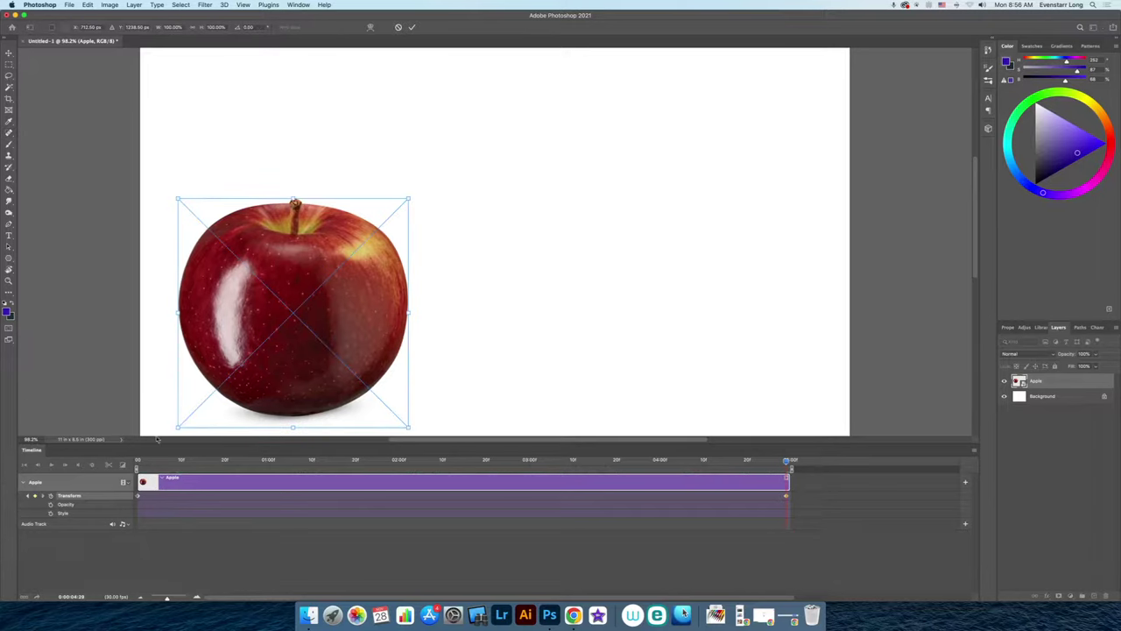
{"action": "left_click_drag", "start_coordinate": [316, 319], "coordinate": [720, 298]}
{"action": "left_click_drag", "start_coordinate": [580, 196], "coordinate": [466, 111]}
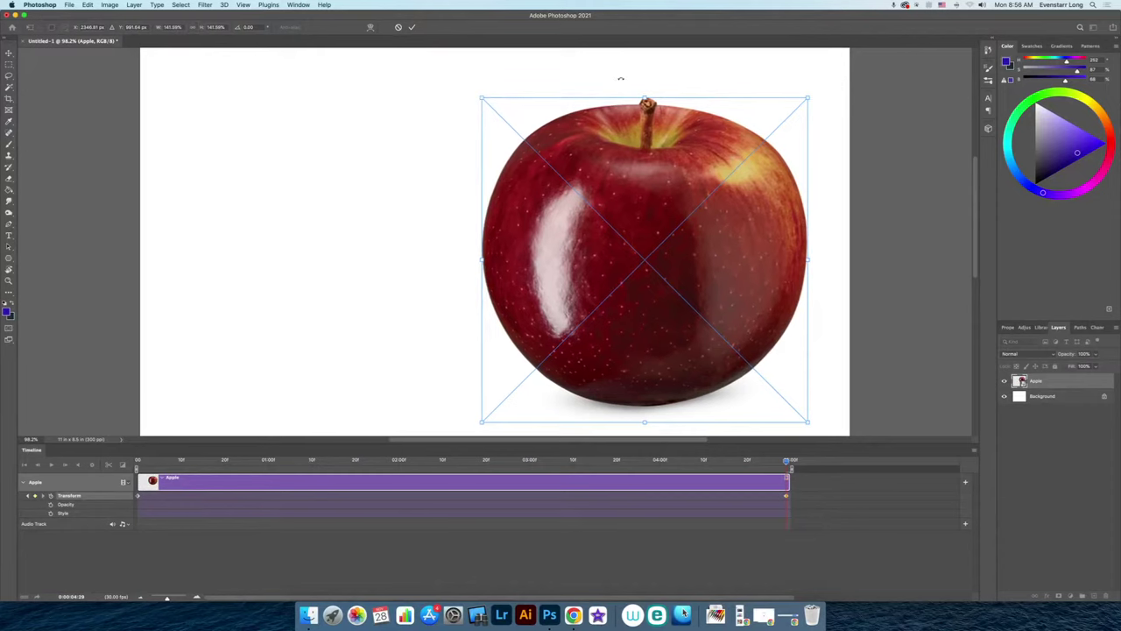
{"action": "left_click_drag", "start_coordinate": [639, 80], "coordinate": [705, 164]}
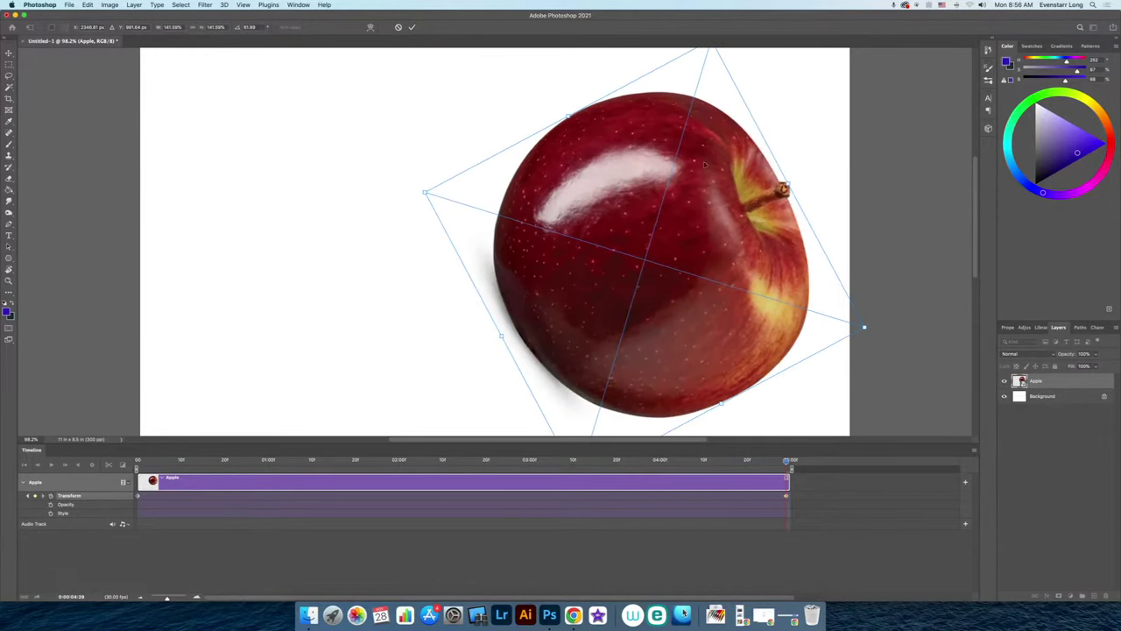
{"action": "left_click", "coordinate": [411, 28]}
{"action": "key", "text": "space"}
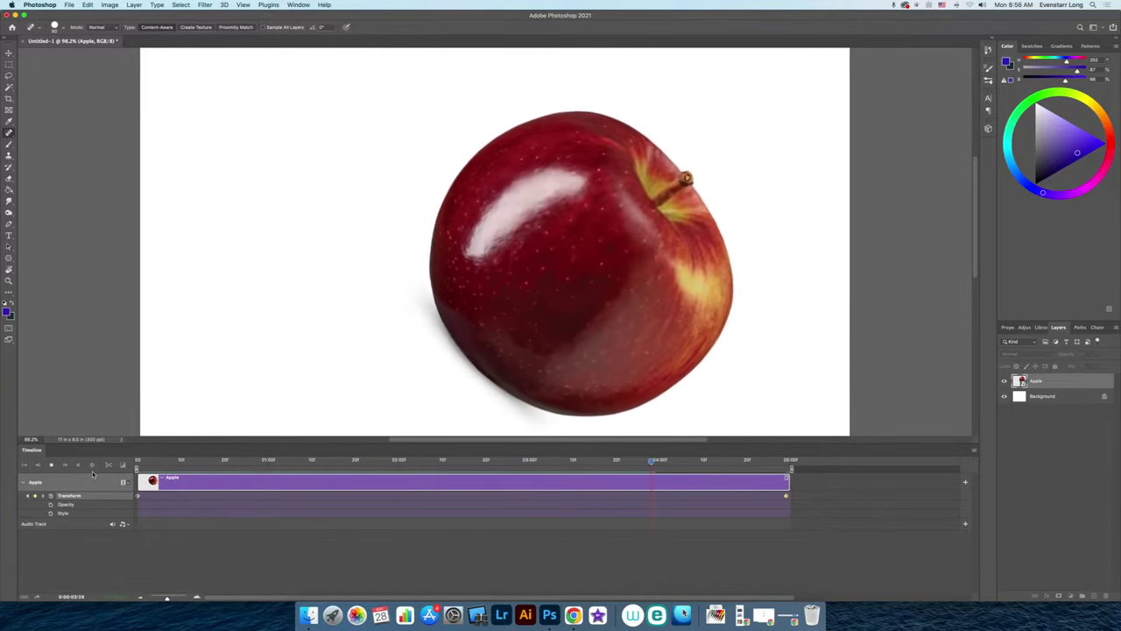
{"action": "key", "text": "space"}
At about 03:20f, add a Transform keyframe, scale the apple down to about 81%, and play the result
{"action": "left_click_drag", "start_coordinate": [185, 464], "coordinate": [626, 466]}
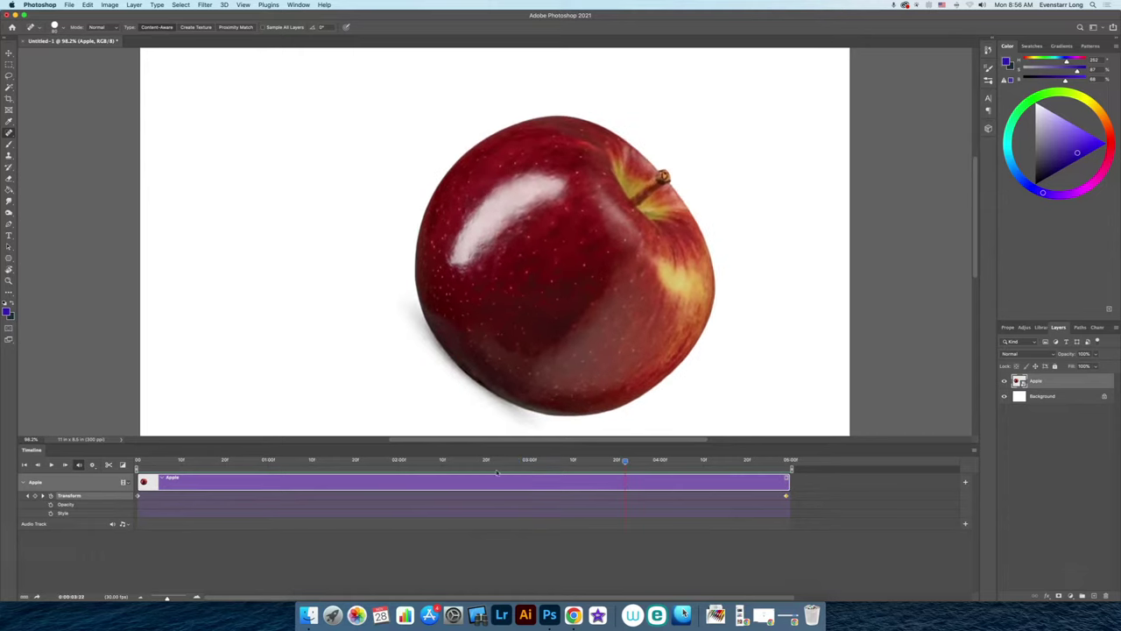
{"action": "left_click", "coordinate": [38, 496]}
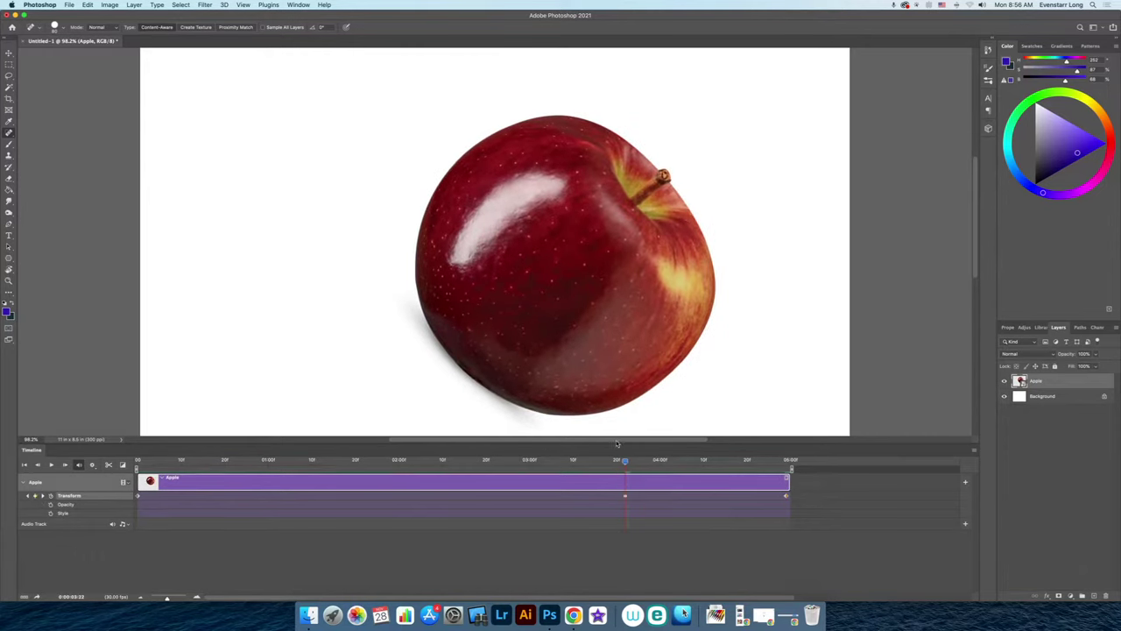
{"action": "key", "text": "ctrl+t"}
{"action": "left_click_drag", "start_coordinate": [564, 61], "coordinate": [518, 108]}
{"action": "key", "text": "Return"}
{"action": "left_click_drag", "start_coordinate": [624, 463], "coordinate": [138, 463]}
{"action": "key", "text": "space"}
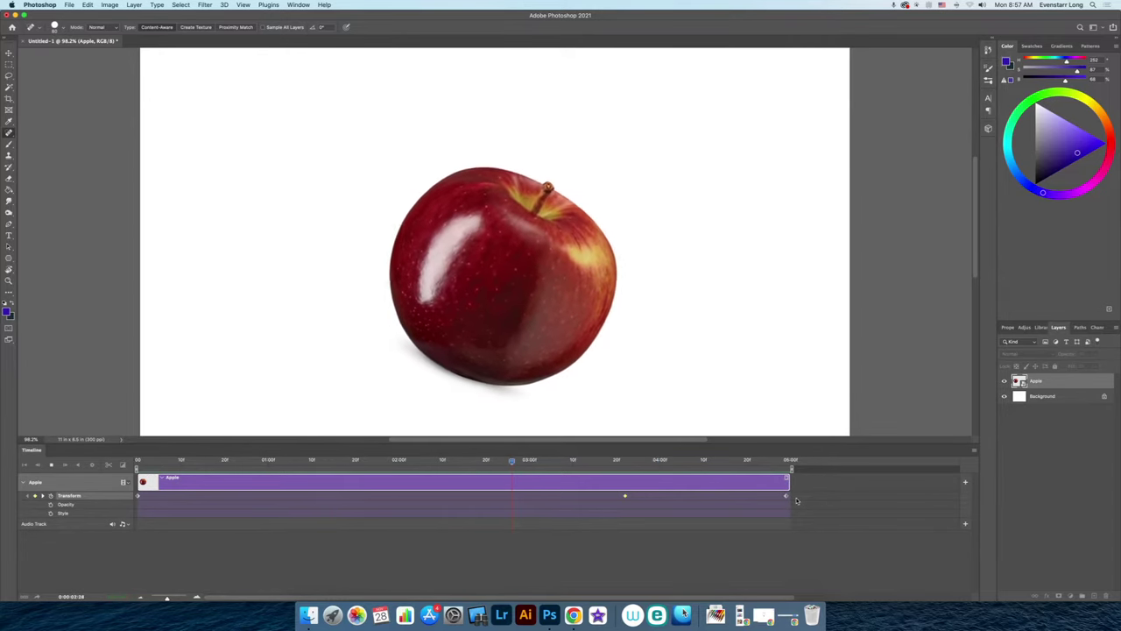
{"action": "key", "text": "space"}
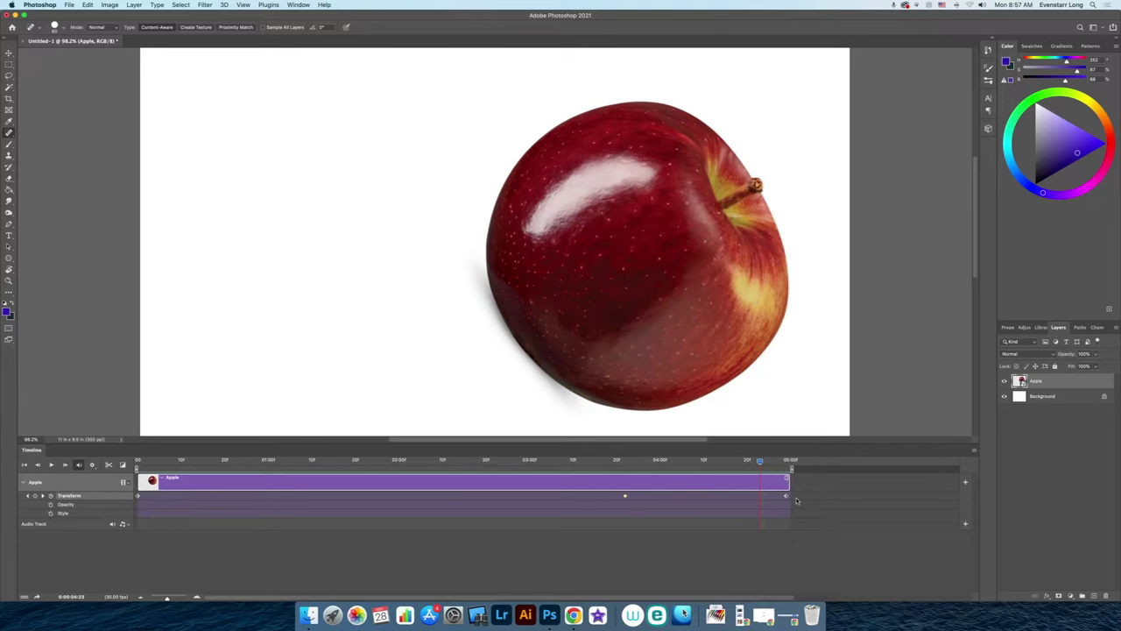